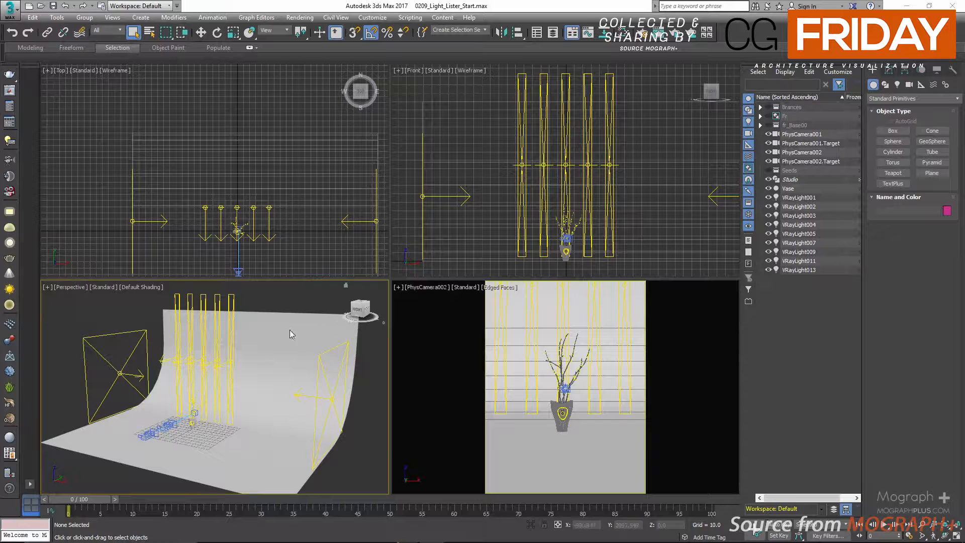
Step: Open the V-Ray Light Lister, list all lights, and shorten its window to fit the listed rows
left_click(10, 141)
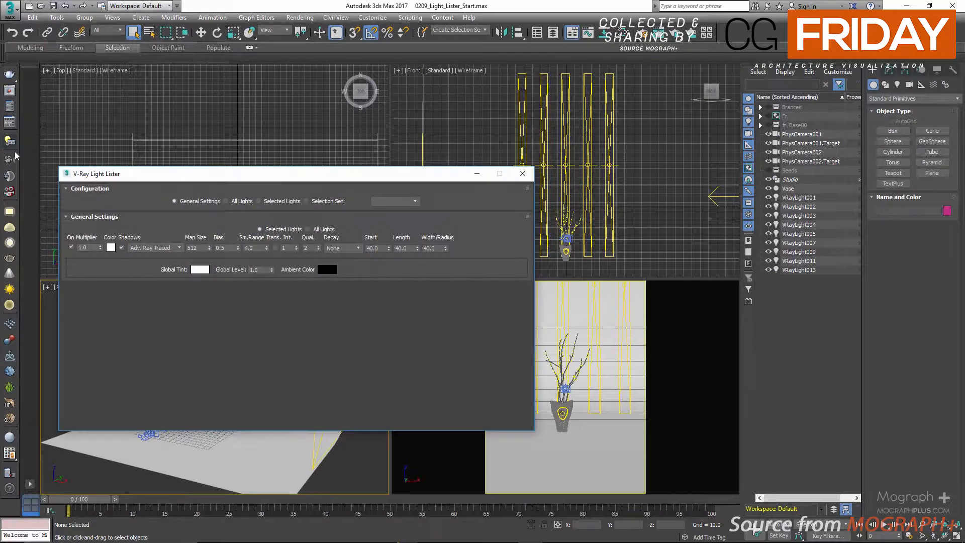
left_click_drag(240, 179, 265, 165)
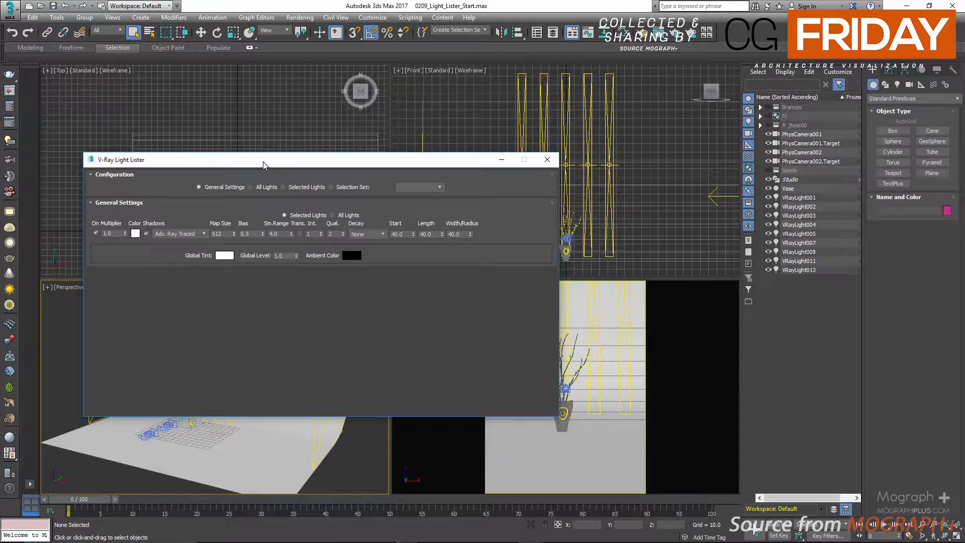
left_click(251, 187)
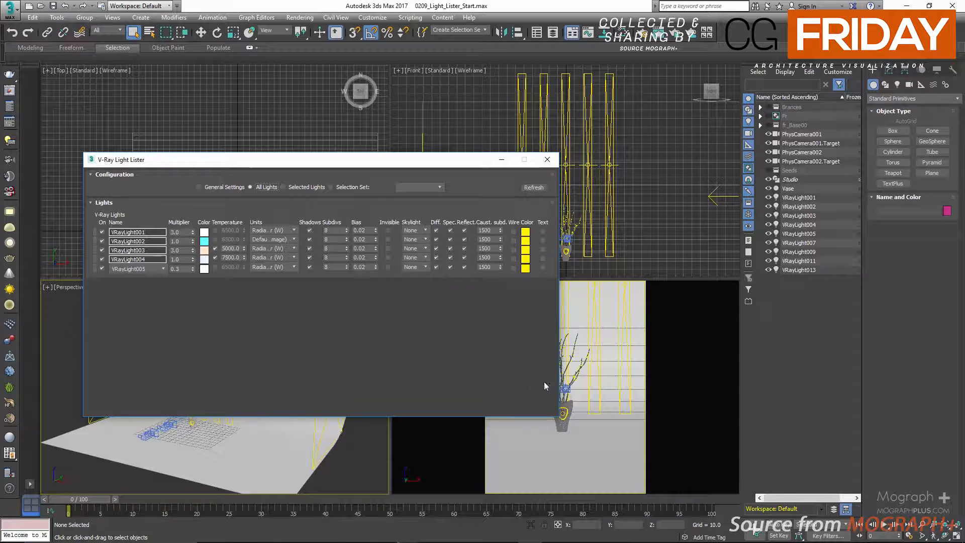
left_click_drag(556, 417, 524, 287)
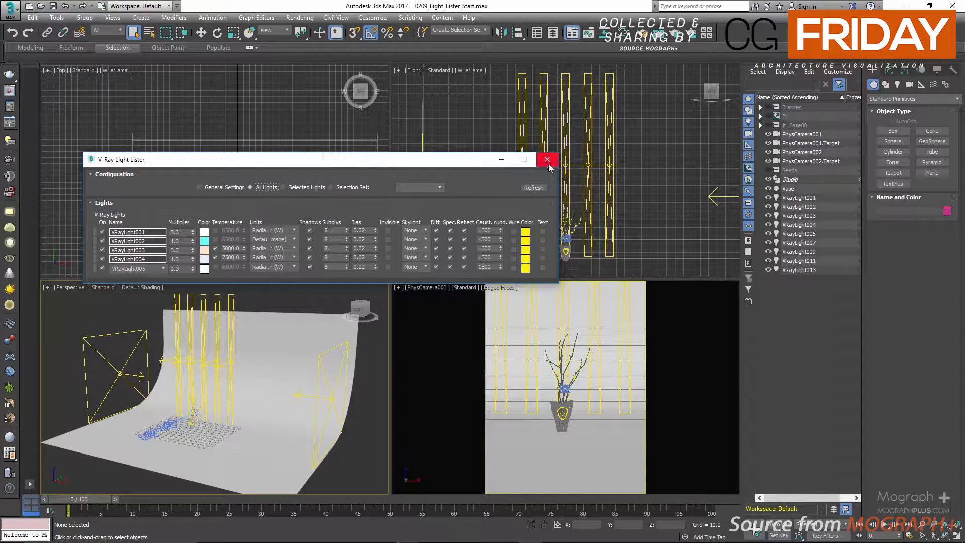
Step: Close and reopen the Light Lister to check its kept settings, and close it again
left_click(547, 159)
left_click(8, 142)
left_click(547, 159)
Step: Select the five vertical strip lights behind the vase in the Perspective view
middle_click_drag(260, 316, 233, 308, "alt")
left_click_drag(232, 304, 169, 318)
middle_click_drag(214, 331, 278, 365, "alt")
scroll(185, 403, "up", 4)
mouse_move(186, 402)
middle_mouse_down("alt")
mouse_move(90, 370)
mouse_move(227, 396)
mouse_move(281, 388)
mouse_move(186, 415)
middle_mouse_up("alt")
Step: Start an interactive V-Ray render of the PhysCamera002 view and place the reopened Light Lister beside the frame buffer
right_click(533, 345)
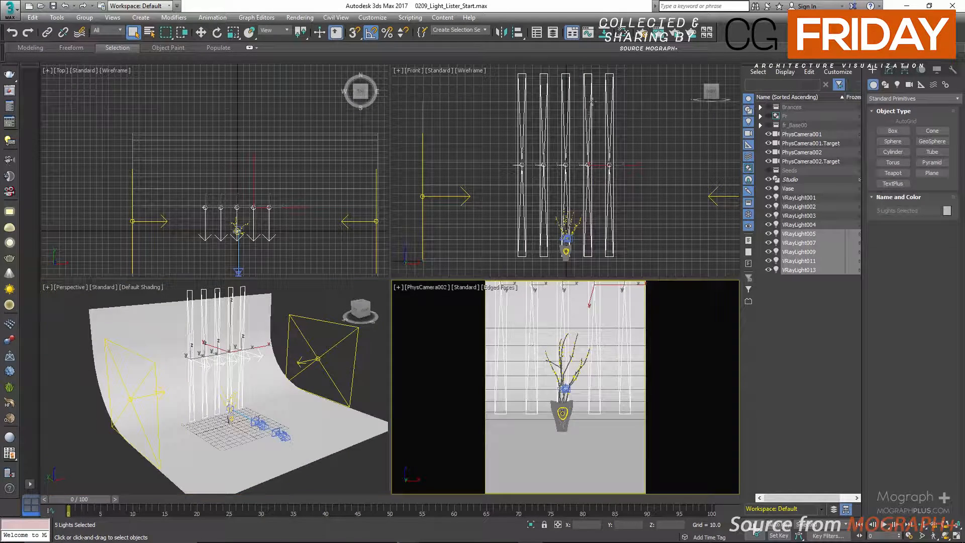
left_click(688, 33)
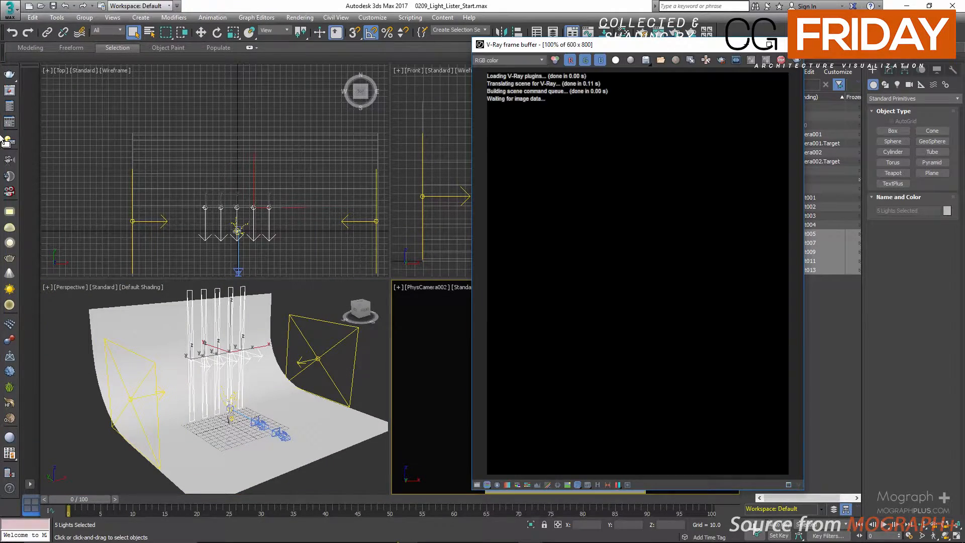
left_click(6, 141)
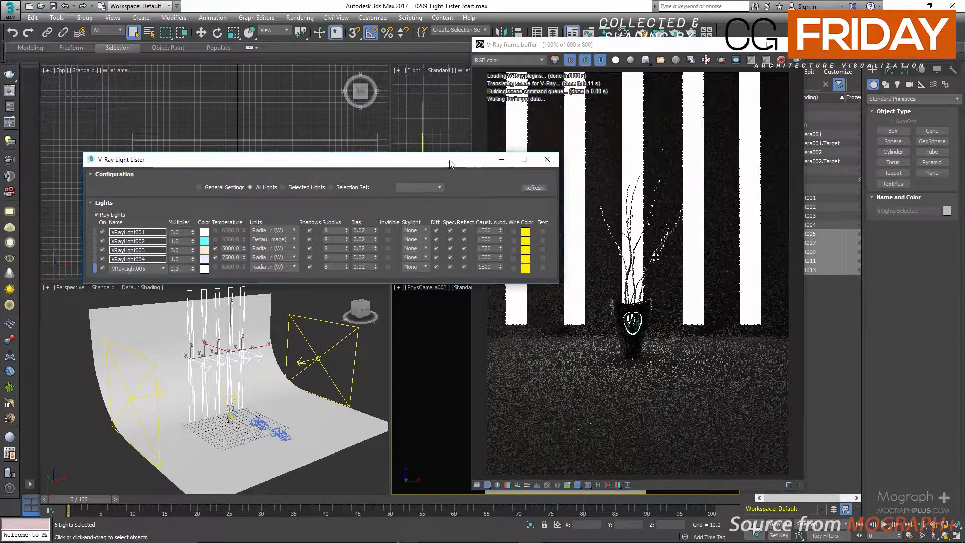
left_click_drag(450, 164, 339, 152)
left_click(607, 46)
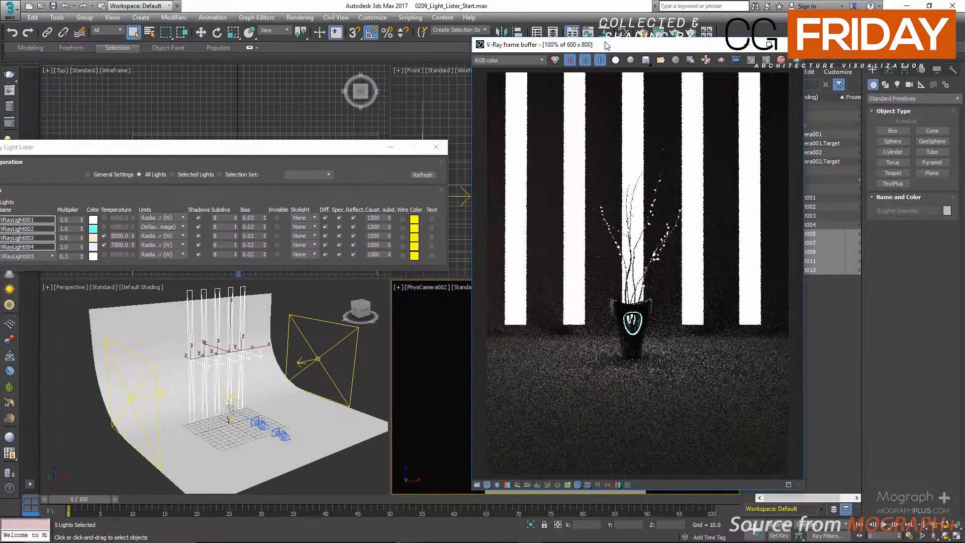
left_click_drag(607, 45, 609, 44)
left_click_drag(333, 146, 419, 112)
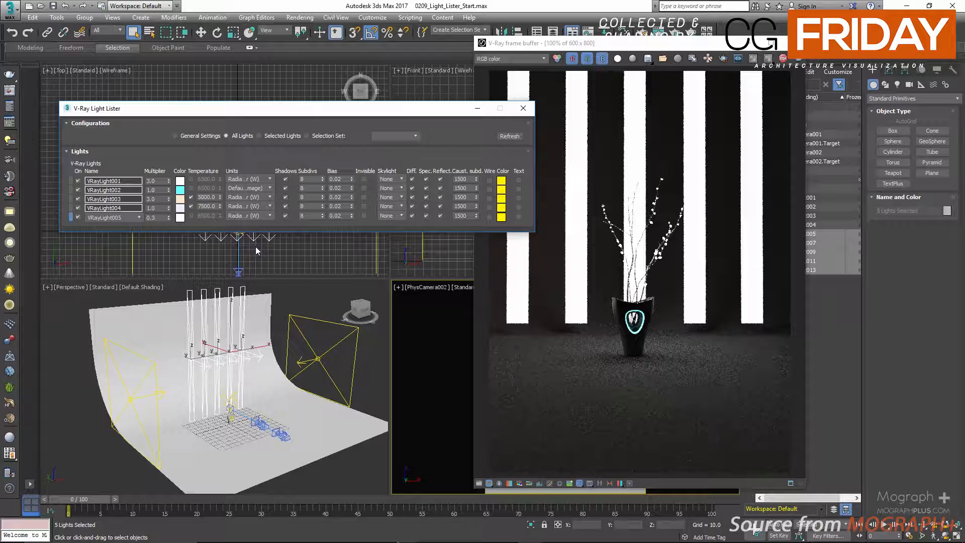
Step: Select VRayLight001, VRayLight003, VRayLight004 and the instanced VRayLight005 group one after another from the Light Lister to locate them in the scene
left_click(71, 180)
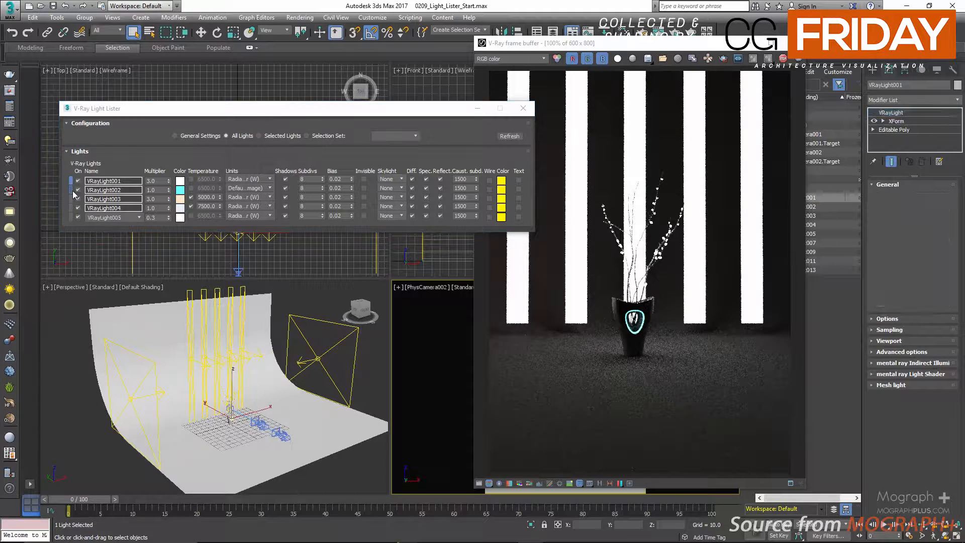
left_click(71, 198)
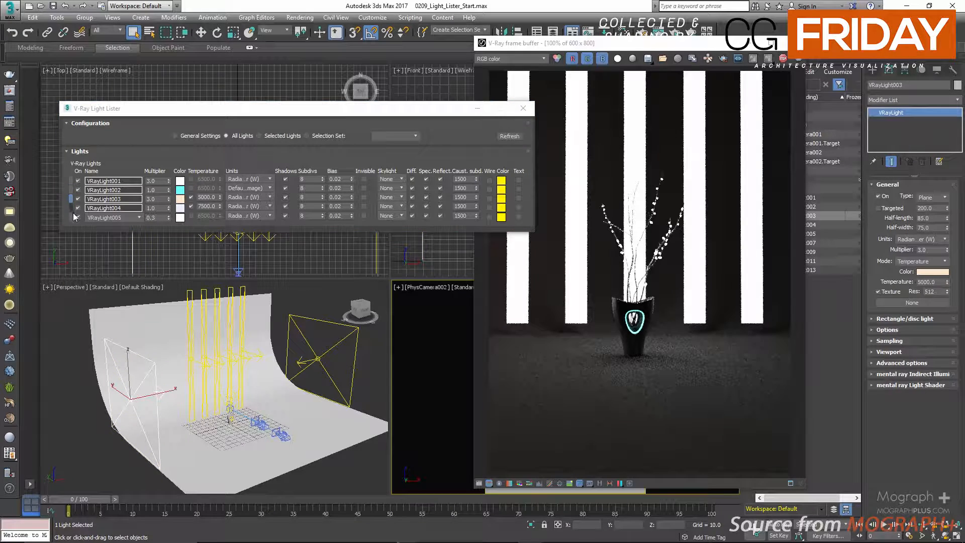
left_click(71, 208)
left_click(70, 216)
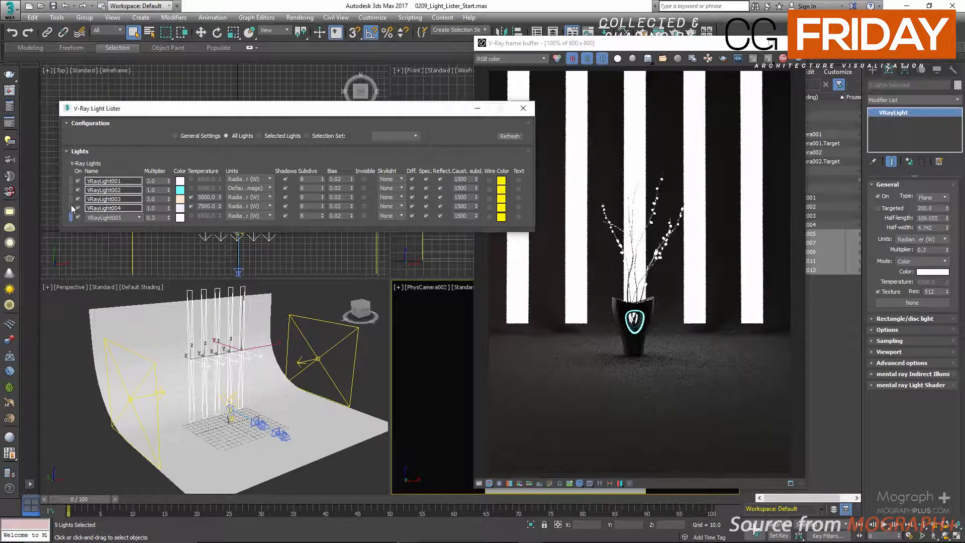
left_click(71, 208)
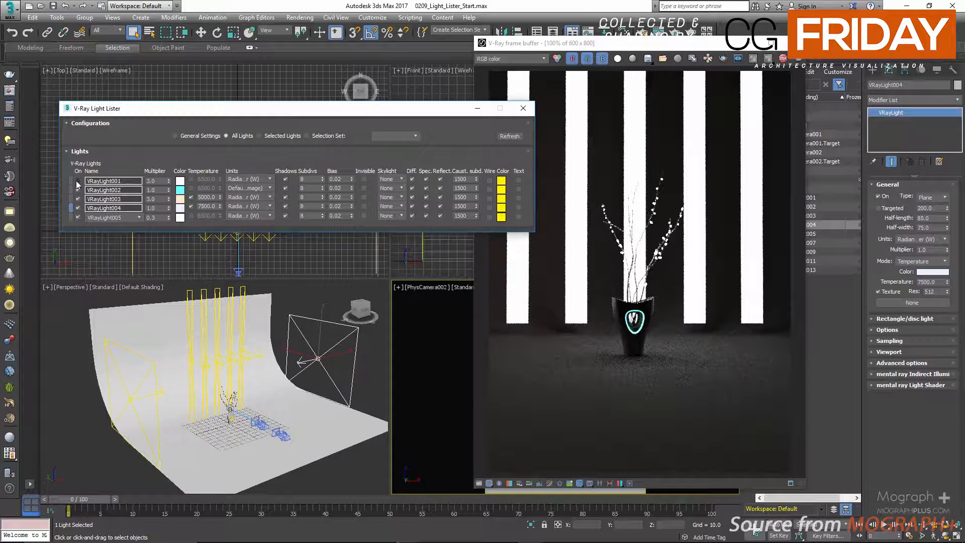
Step: Switch off every light from the Light Lister, including the instanced VRayLight005 group
left_click(78, 198)
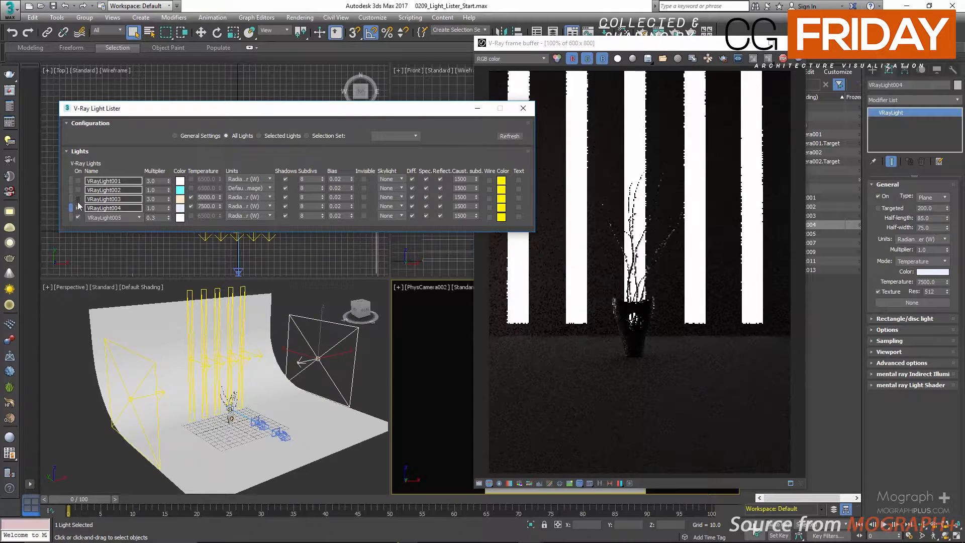
left_click(78, 208)
left_click(77, 217)
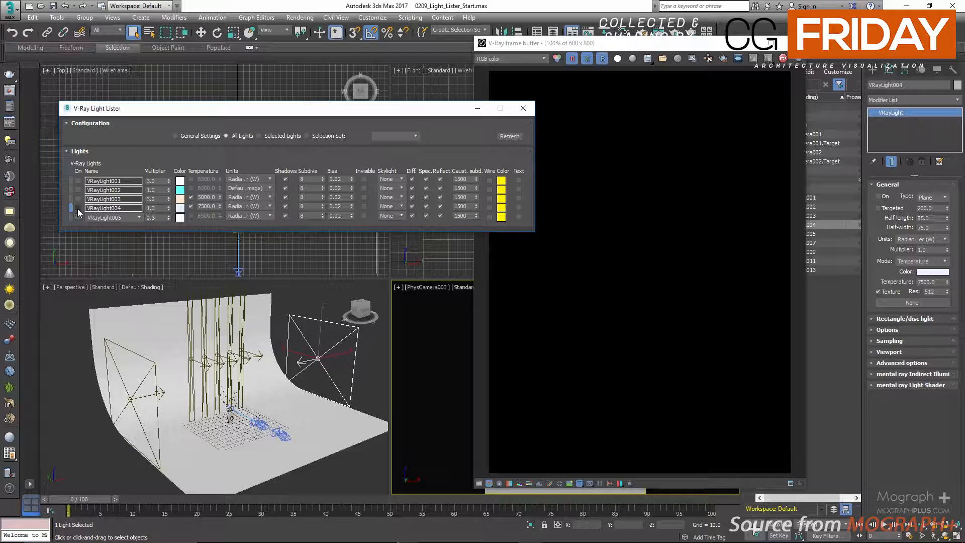
Step: Switch the lights on one by one in the Light Lister, from VRayLight004 up to VRayLight001, followed by the VRayLight005 group
left_click(78, 207)
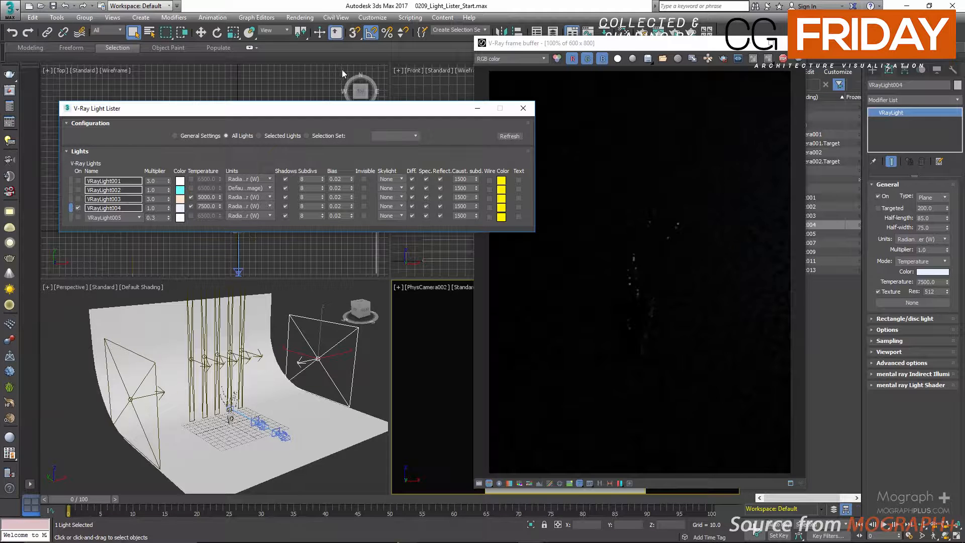
left_click_drag(536, 44, 599, 45)
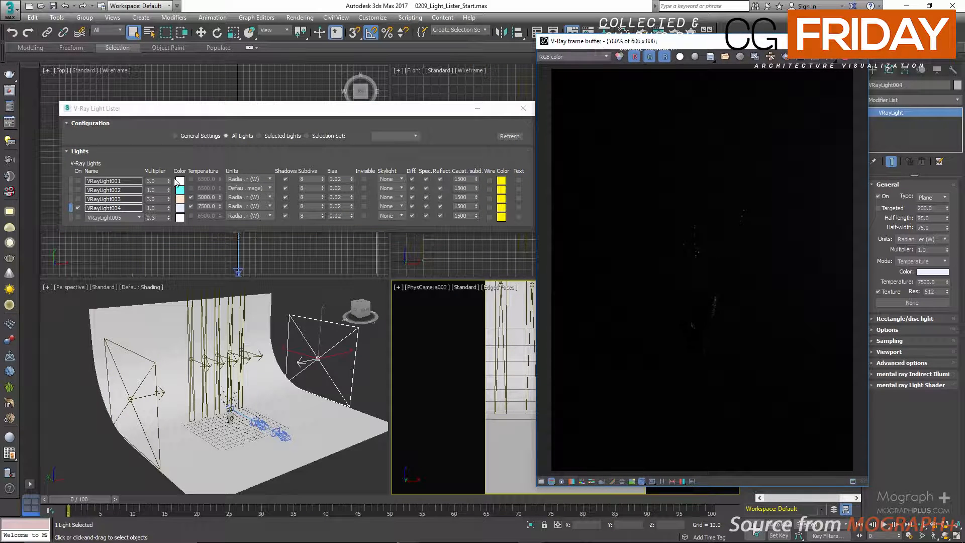
left_click(78, 199)
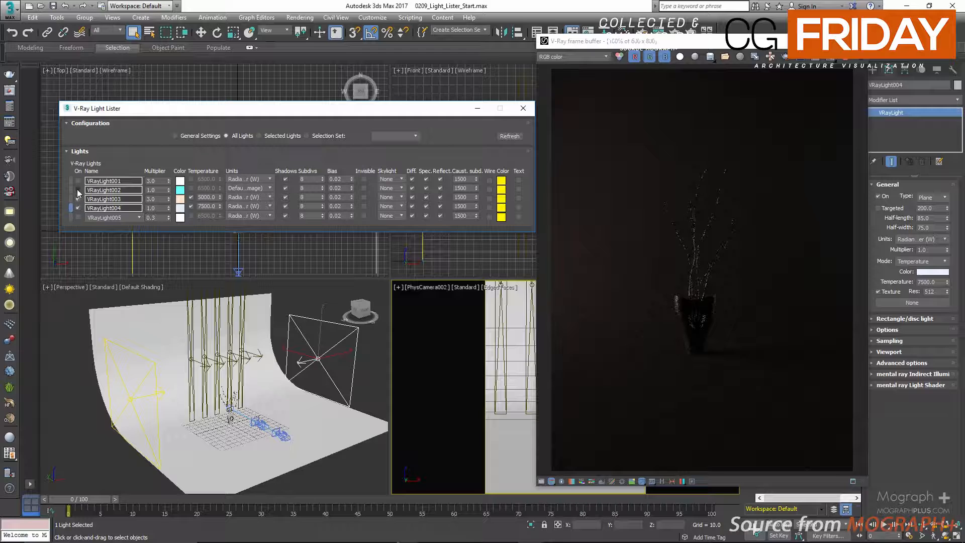
left_click(78, 189)
left_click(78, 181)
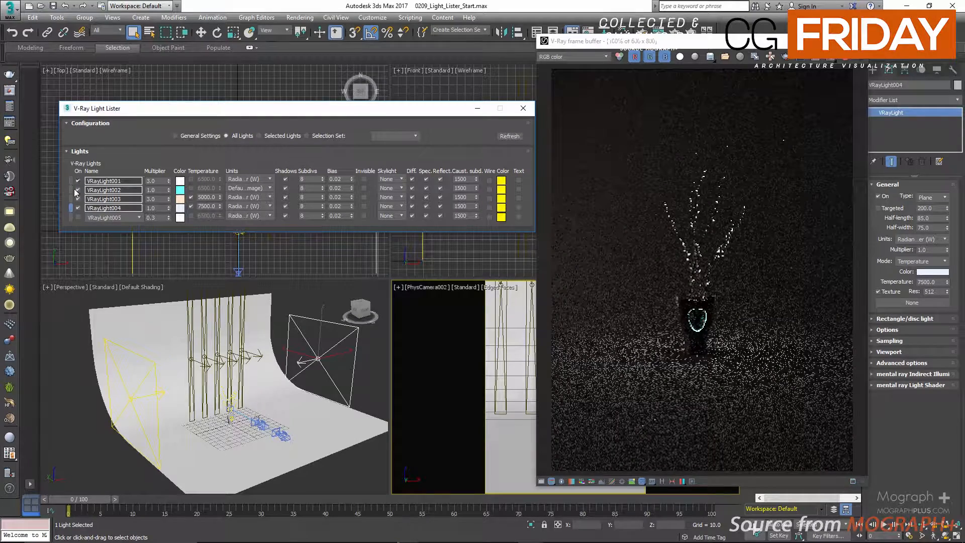
left_click(78, 217)
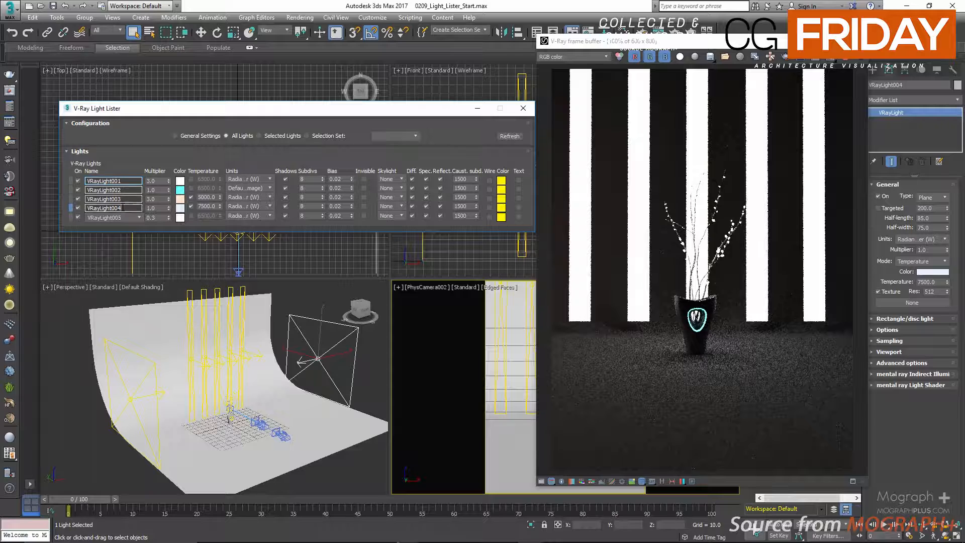
Step: Go through instances VRayLight011, VRayLight007 and VRayLight009 in the instanced lights' row and select the whole group in the scene
left_click(131, 218)
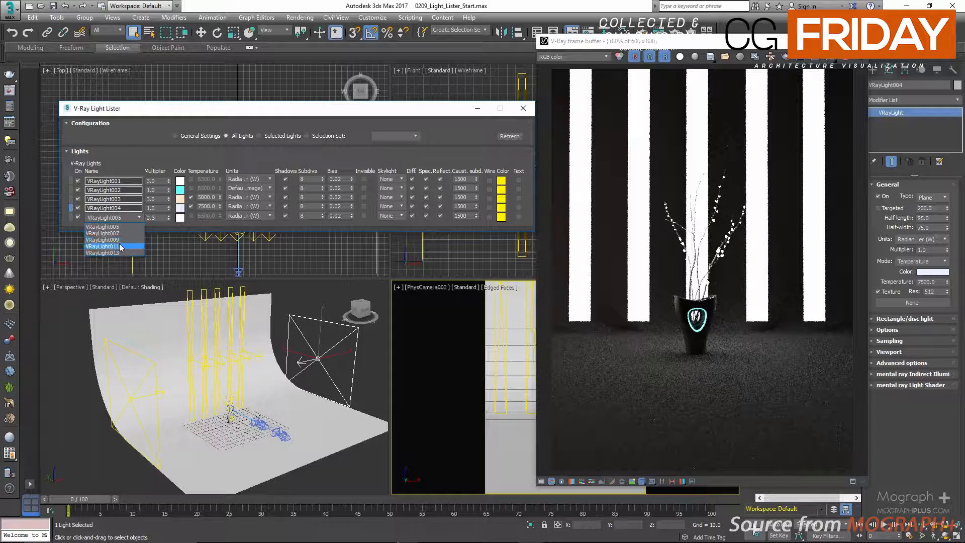
left_click(120, 246)
left_click(112, 217)
left_click(115, 234)
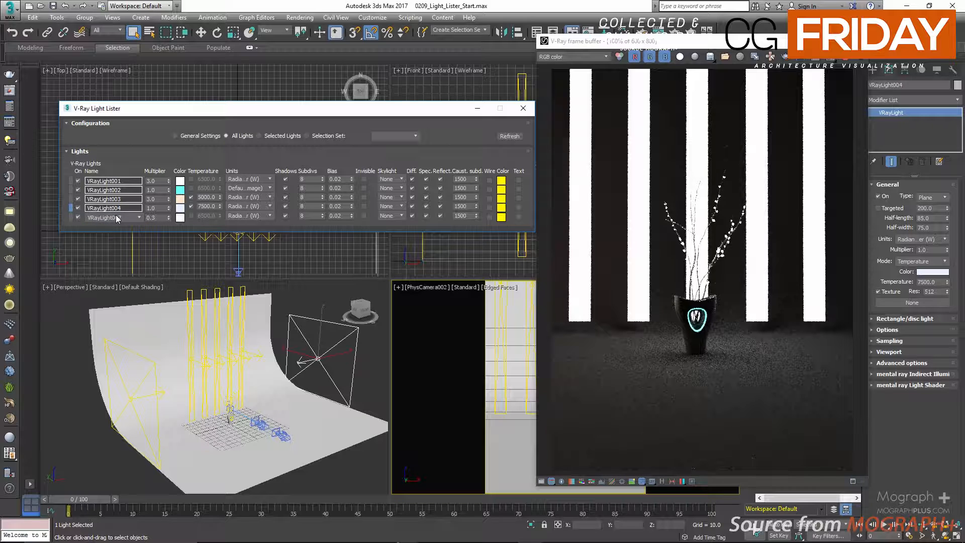
left_click(70, 217)
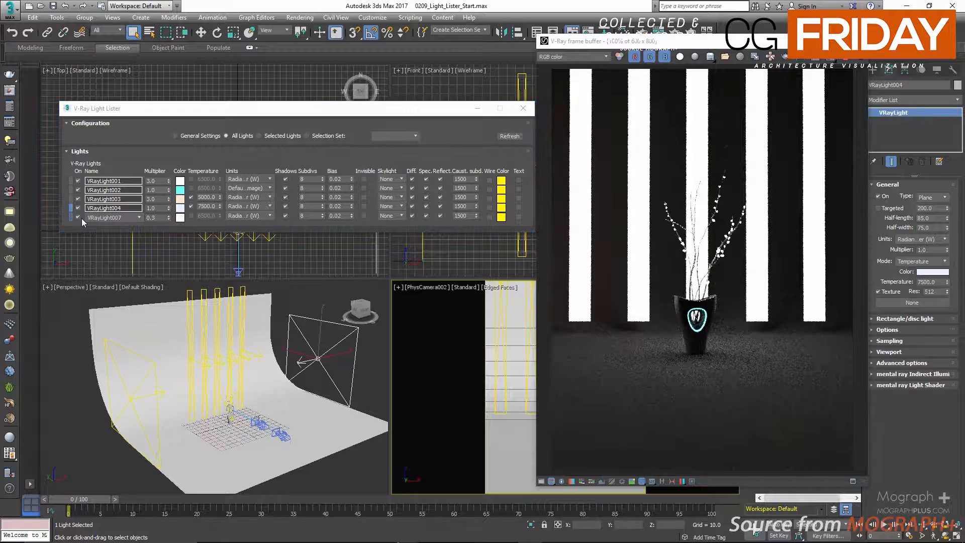
left_click(105, 217)
left_click(109, 240)
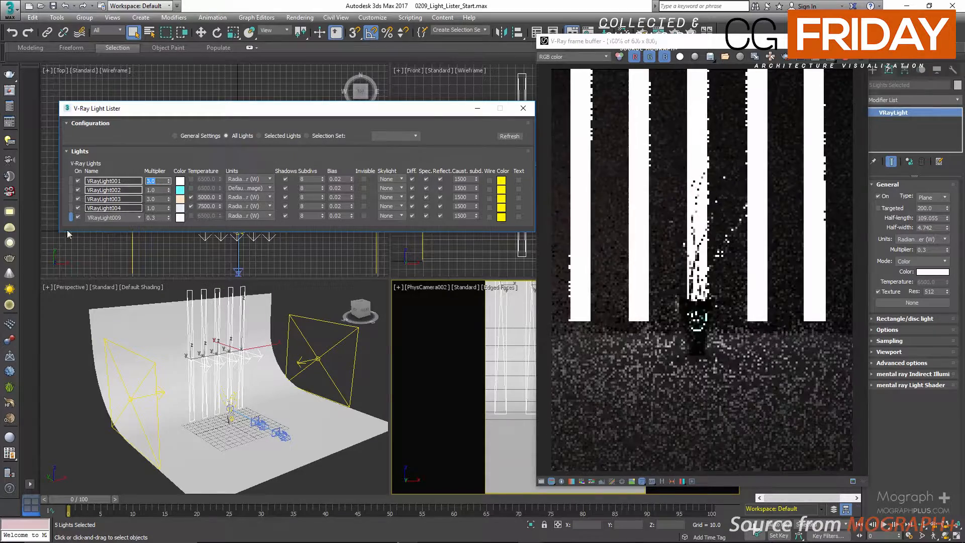
Step: Set the instanced strip lights' color to a saturated purple with hue 190, saturation 255 and value 251
left_click(179, 217)
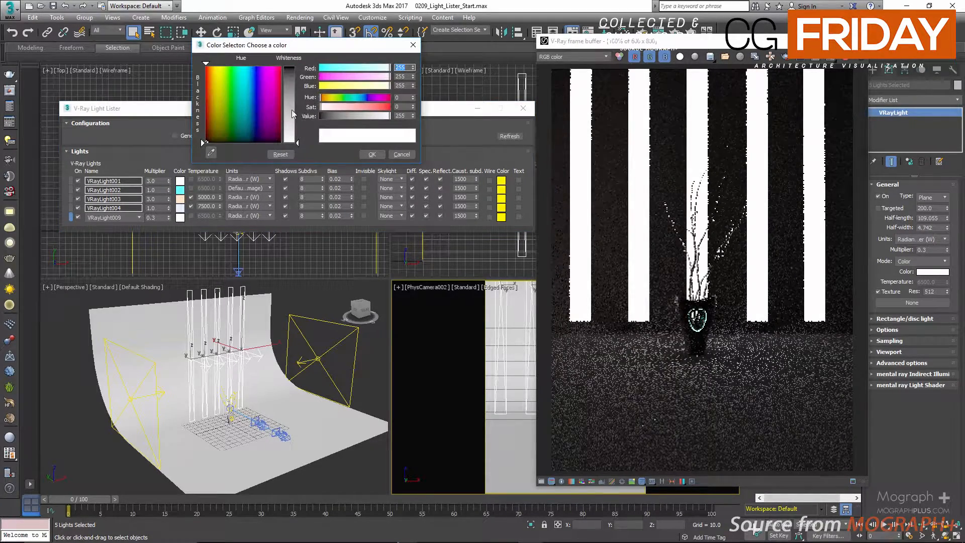
left_click(372, 97)
left_click(382, 107)
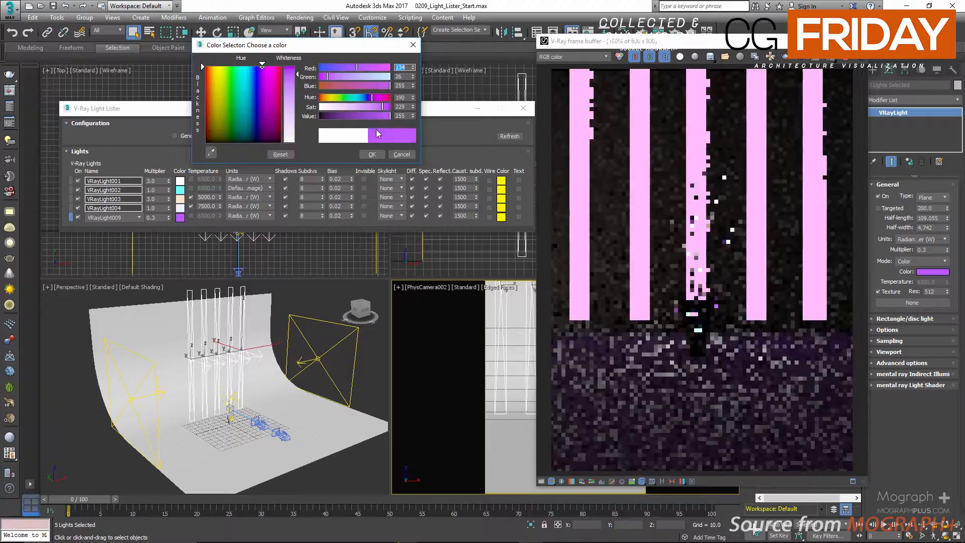
left_click(389, 116)
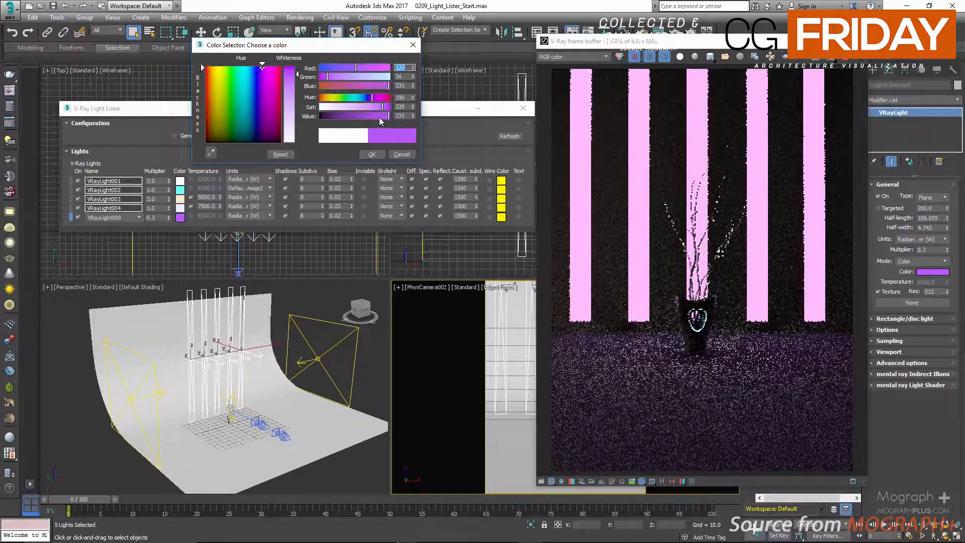
left_click(390, 106)
left_click(373, 154)
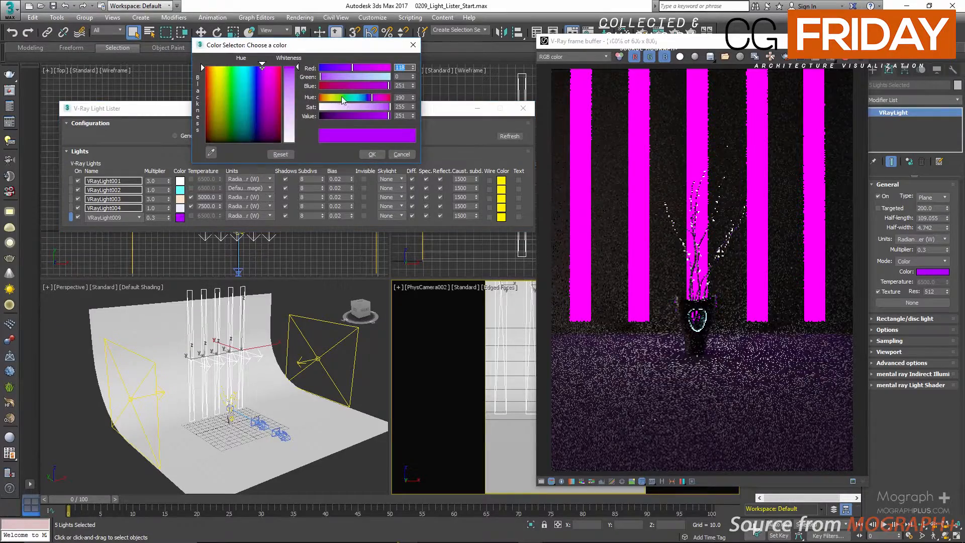
Step: Set the instanced strip lights' color to cyan with hue 135, and desaturate it to white
left_click(354, 97)
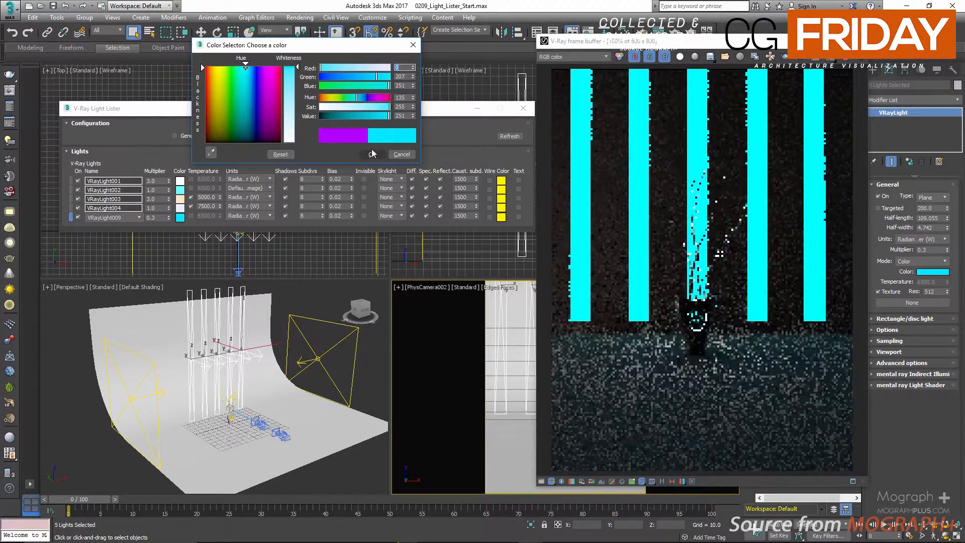
left_click(372, 154)
left_click(181, 217)
left_click(321, 106)
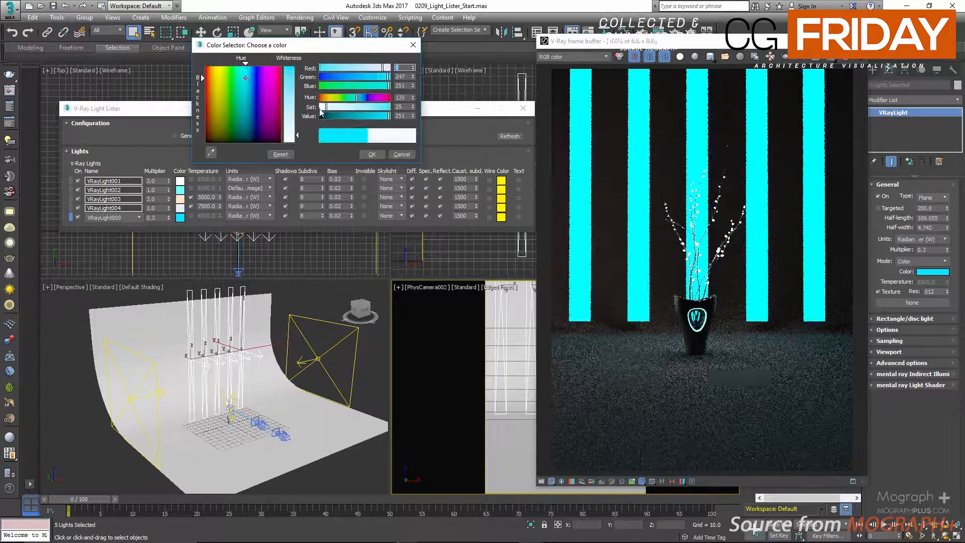
left_click(371, 154)
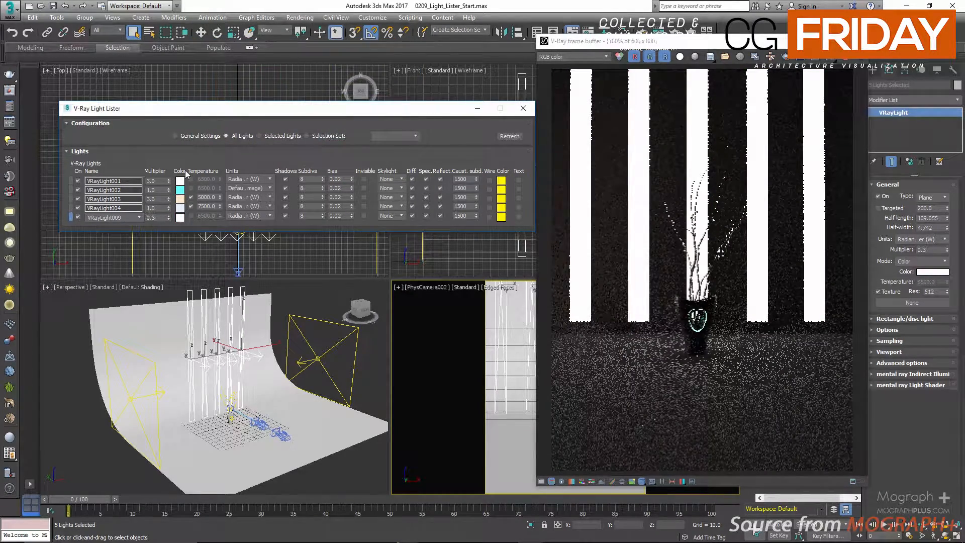
Step: Limit the Light Lister to selected lights and select VRayLight004, VRayLight003 and VRayLight013 in turn in the Perspective view
left_click(264, 137)
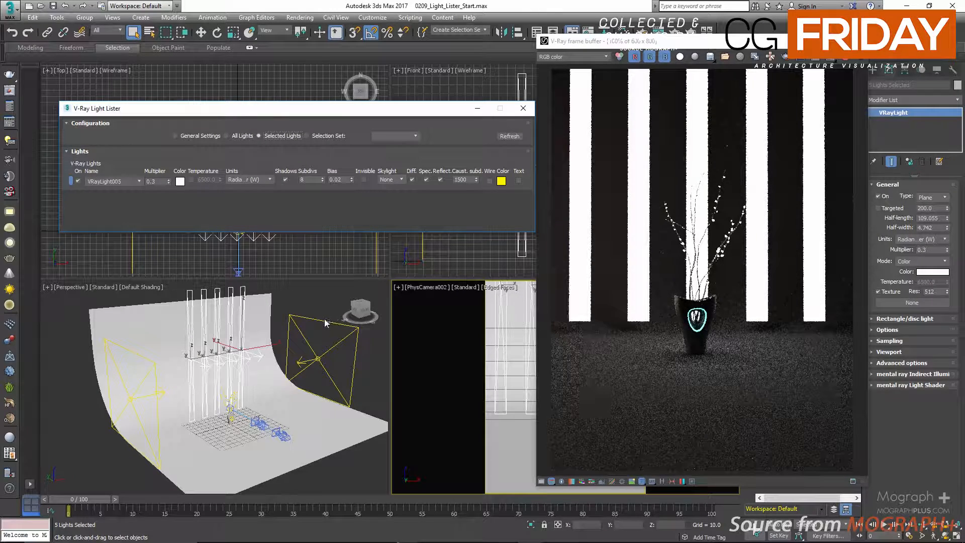
left_click(217, 322)
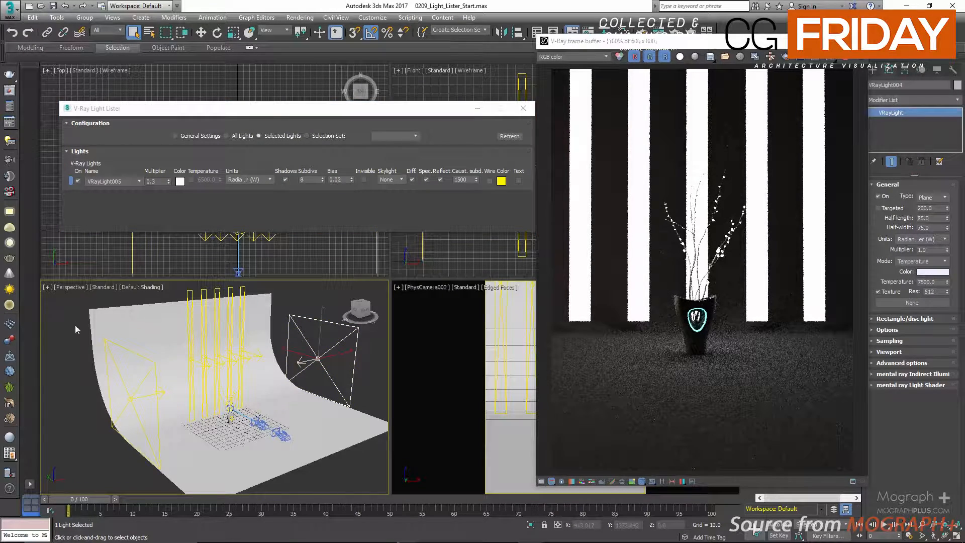
left_click(118, 345)
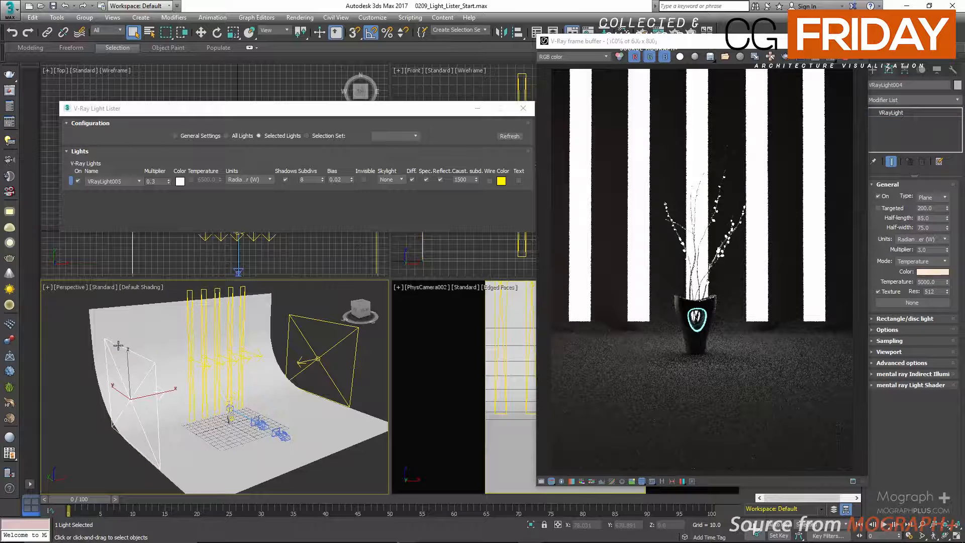
left_click(189, 297)
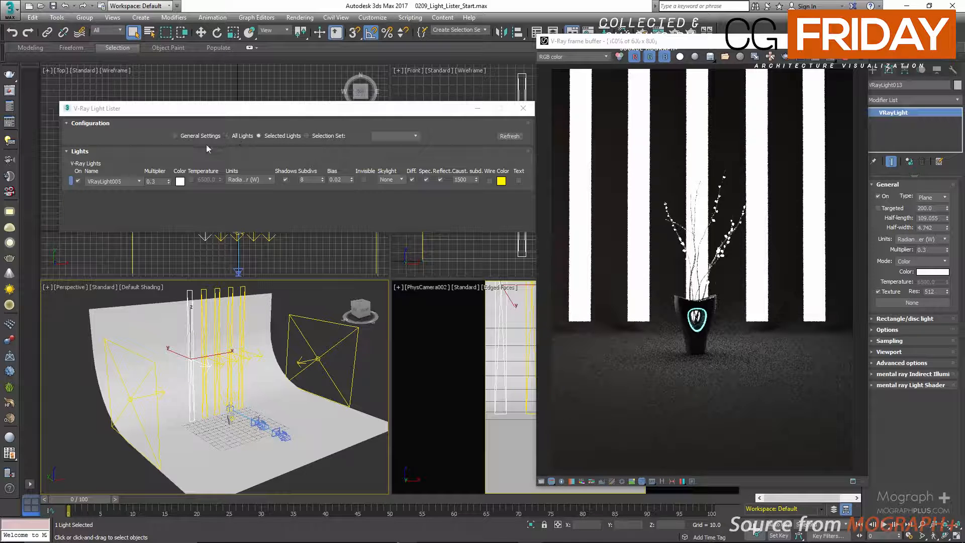
Step: Switch the Light Lister back to listing all lights, refresh the list and reposition its window
left_click(235, 136)
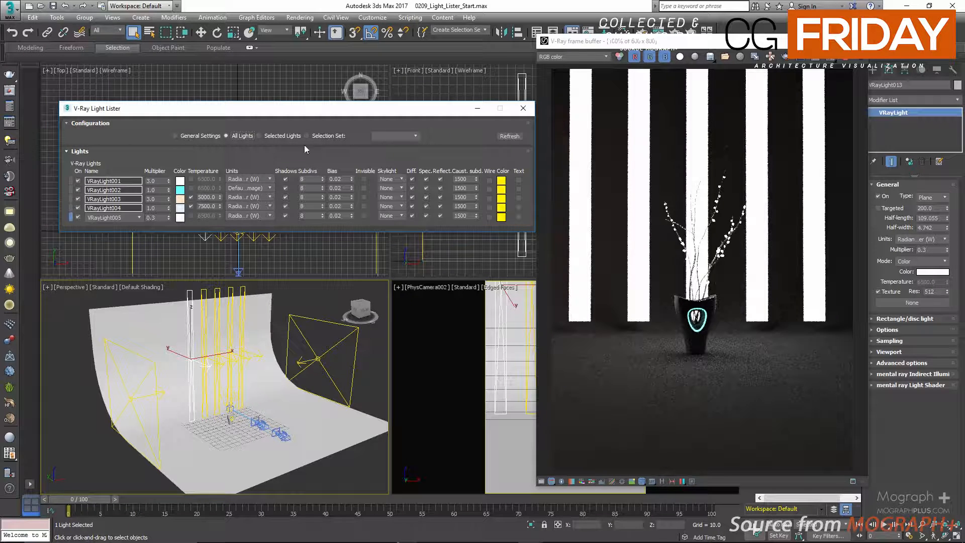
left_click(385, 136)
left_click(369, 137)
left_click(236, 136)
left_click(519, 139)
mouse_move(327, 107)
left_mouse_down()
mouse_move(351, 115)
mouse_move(329, 120)
left_mouse_up()
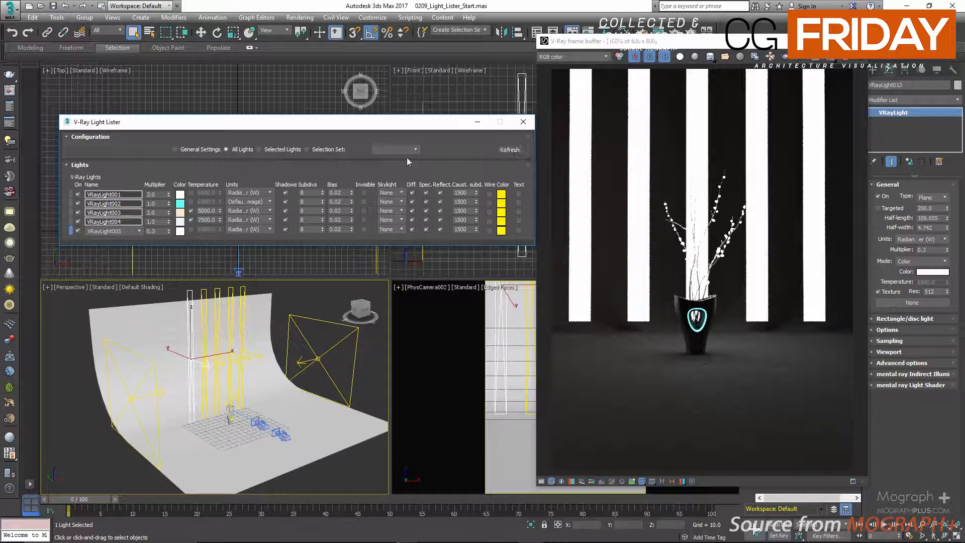
Step: With the interactive render stopped, set the lister's general Global Tint to red with hue 255 and saturation 216, and restart rendering
left_click(175, 149)
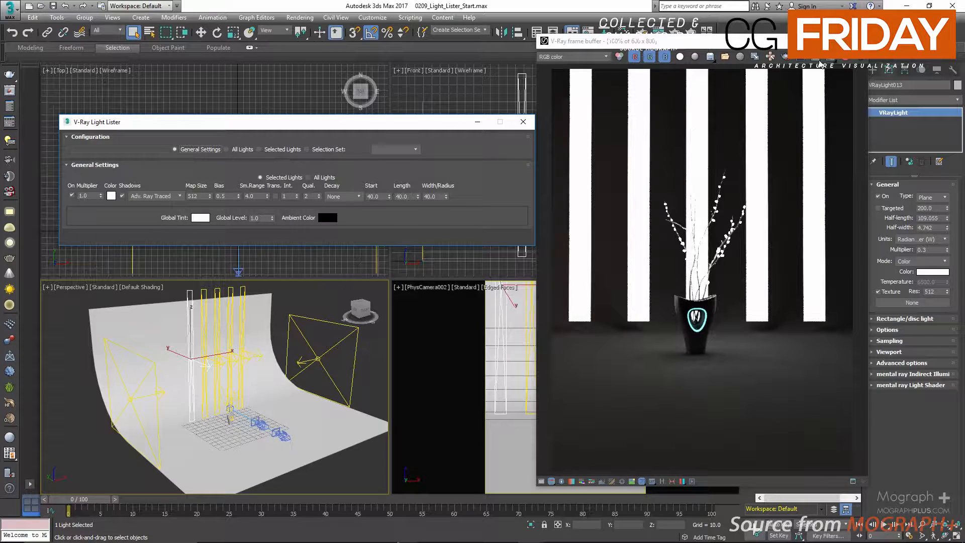
left_click(844, 59)
left_click(201, 218)
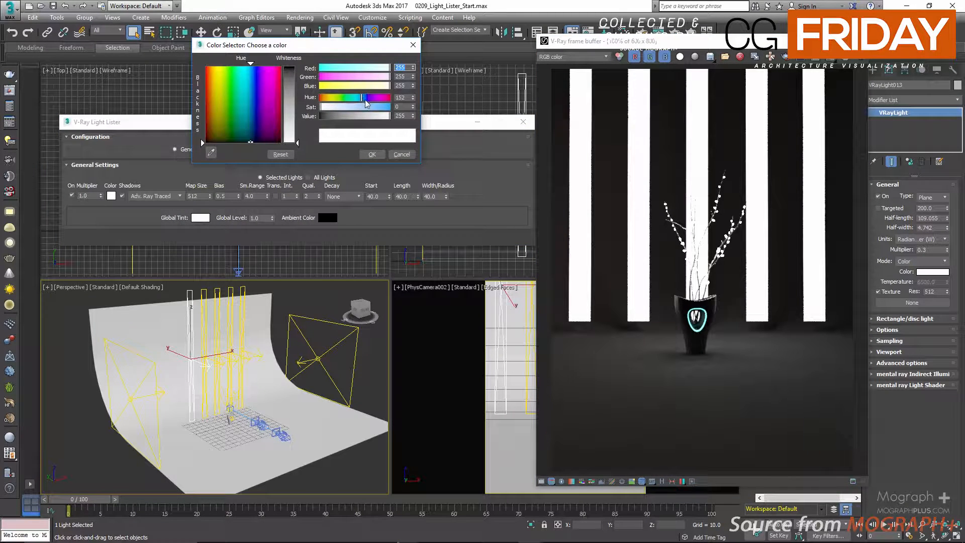
left_click(378, 107)
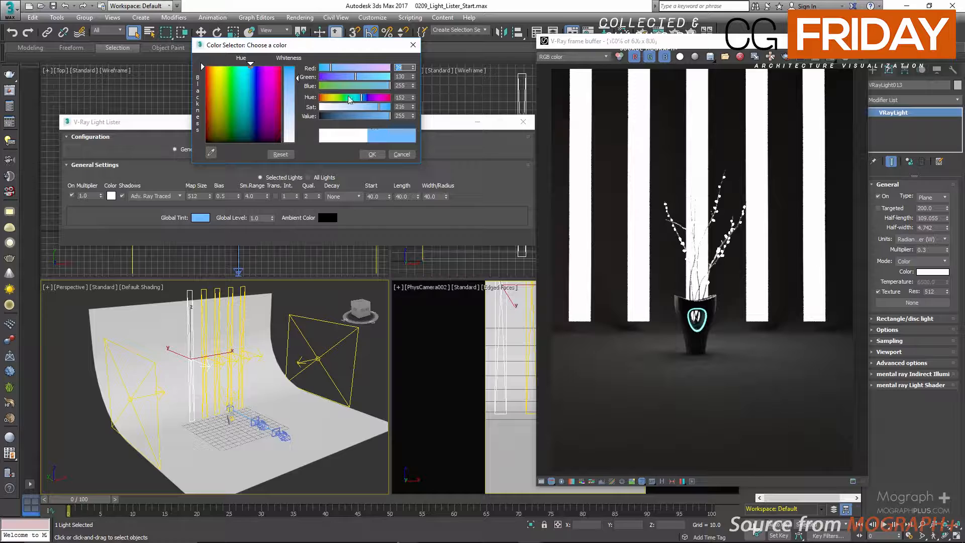
left_click_drag(337, 99, 320, 98)
left_click(372, 155)
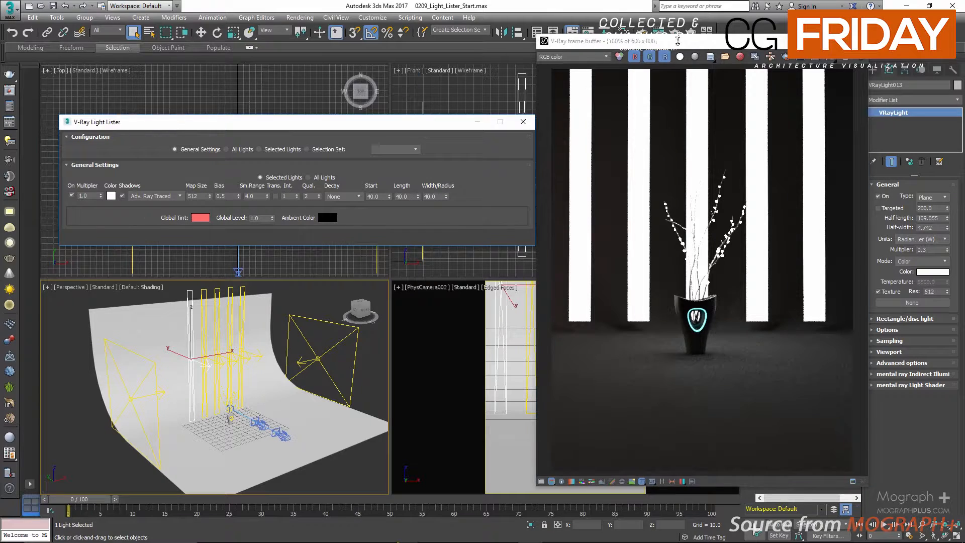
left_click_drag(678, 38, 672, 56)
left_click(675, 34)
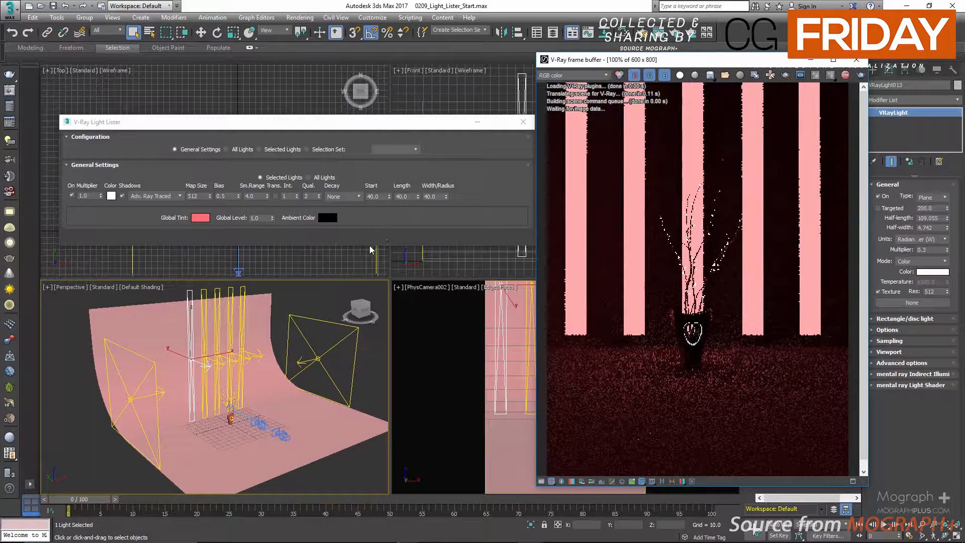
Step: Keep the red tint and try Global Level values of 2, 5 and 10 before restoring the level to 1
left_click(203, 217)
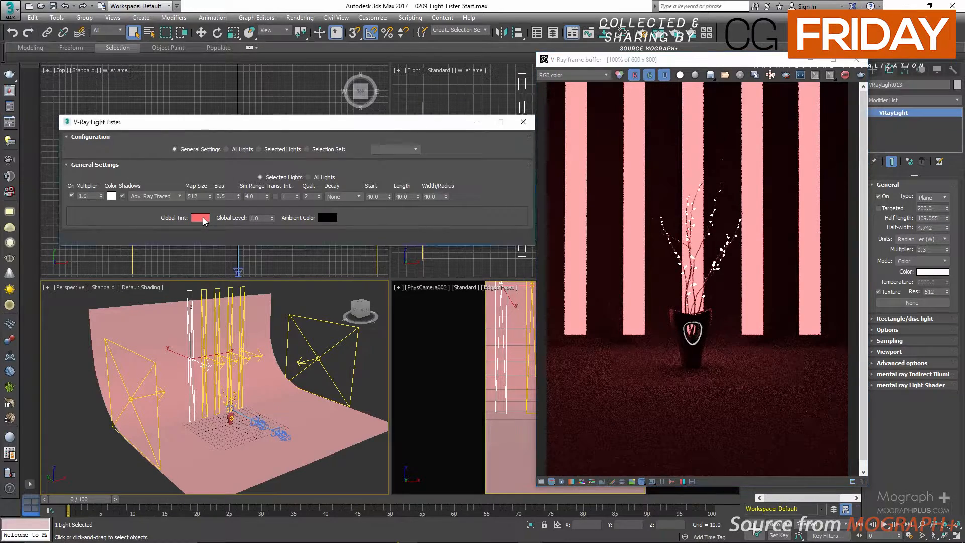
left_click(203, 218)
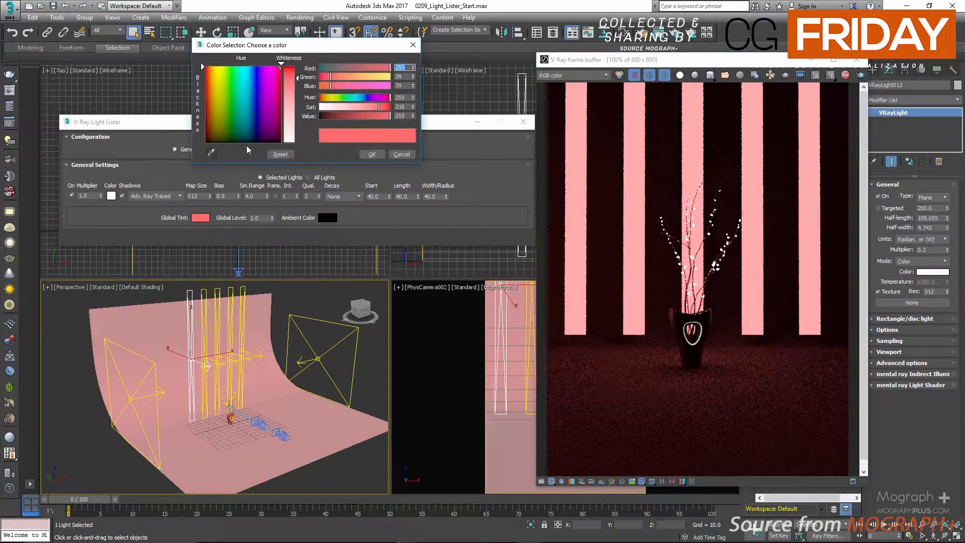
left_click(370, 155)
double_click(260, 218)
type("2")
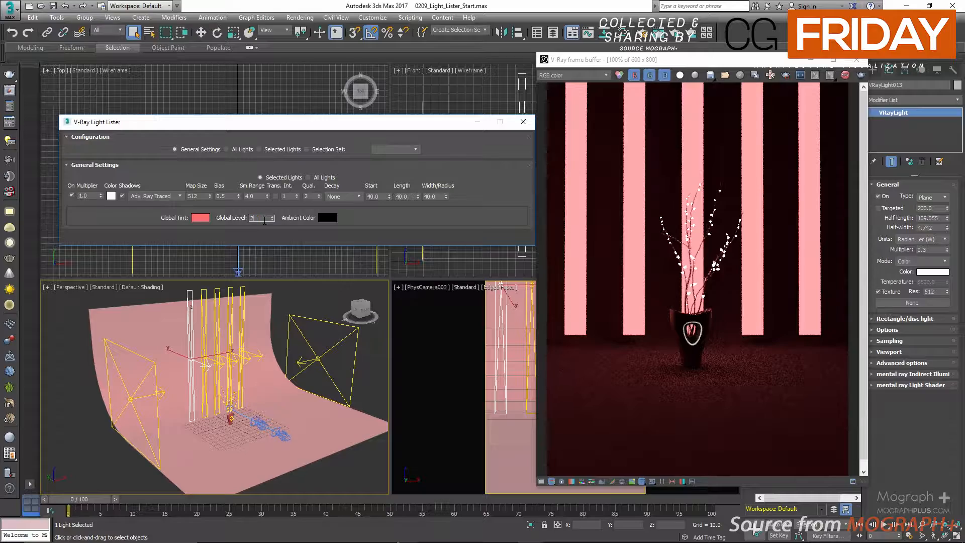
type("5")
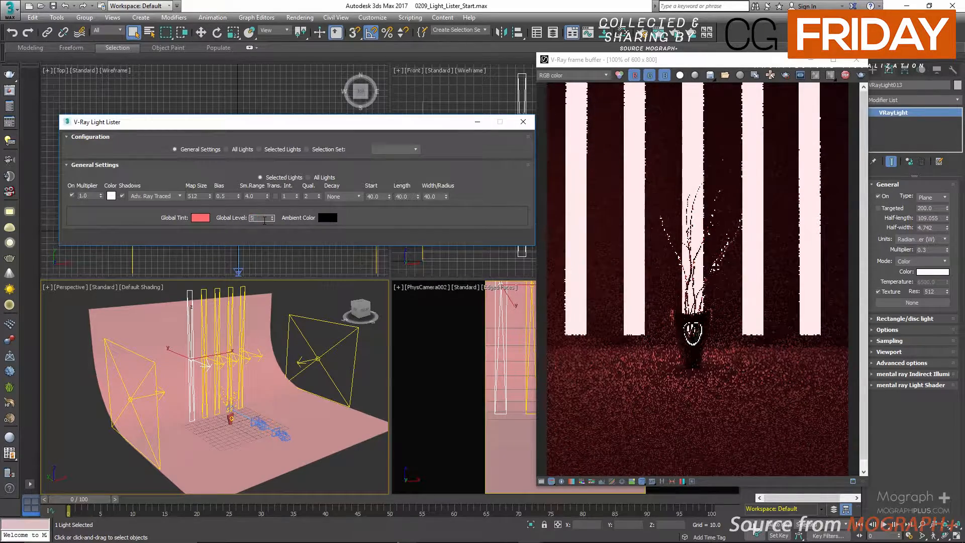
key("Return")
type("1")
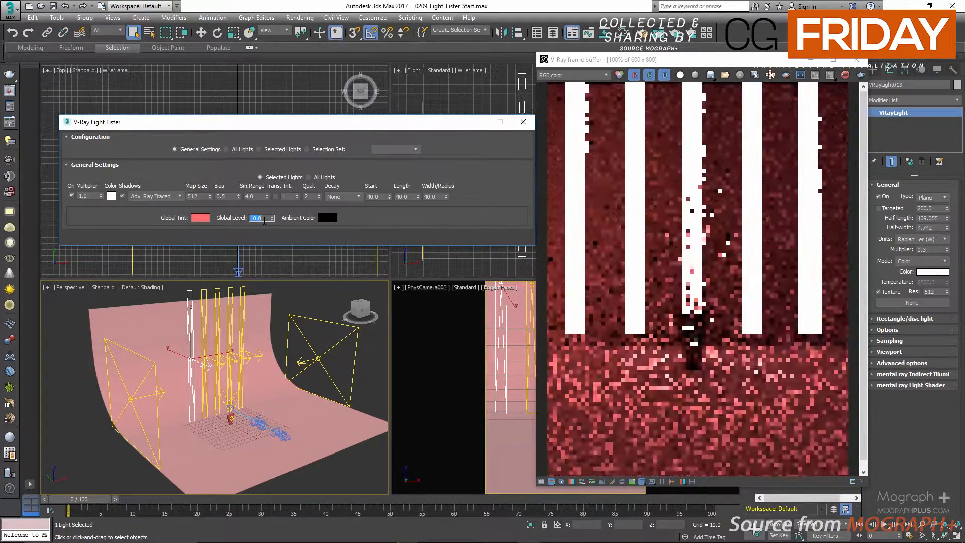
key("Return")
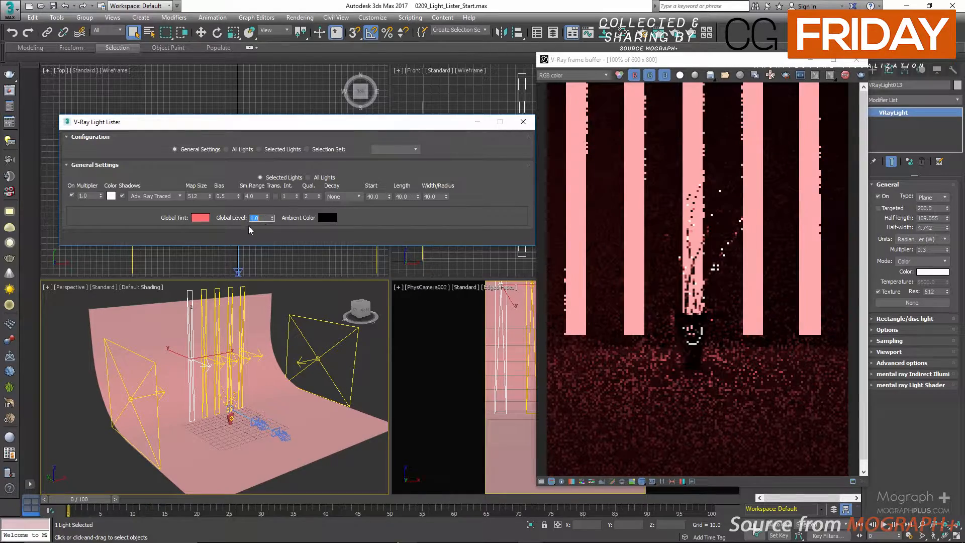
Step: Reset the Global Tint to white by reducing its saturation to zero
left_click(196, 220)
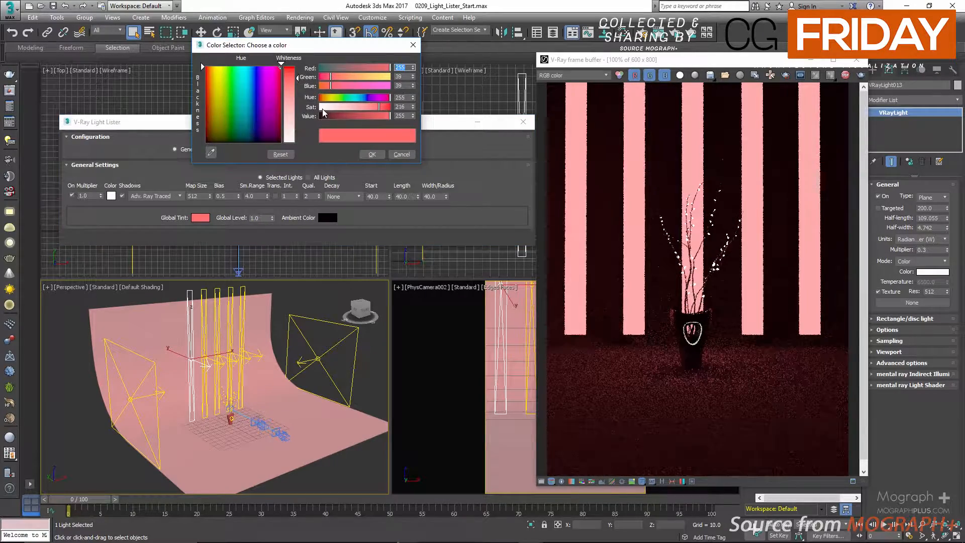
left_click_drag(322, 108, 307, 126)
left_click(370, 155)
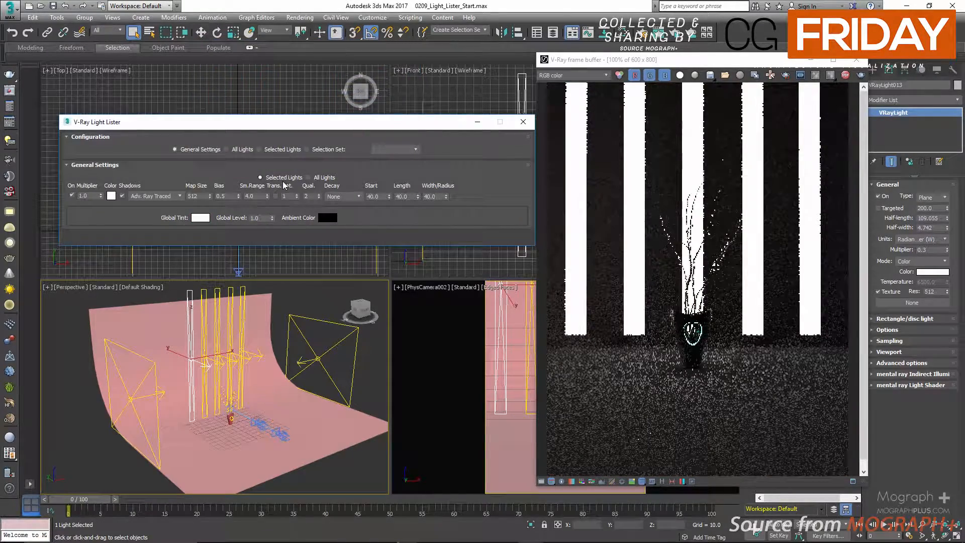